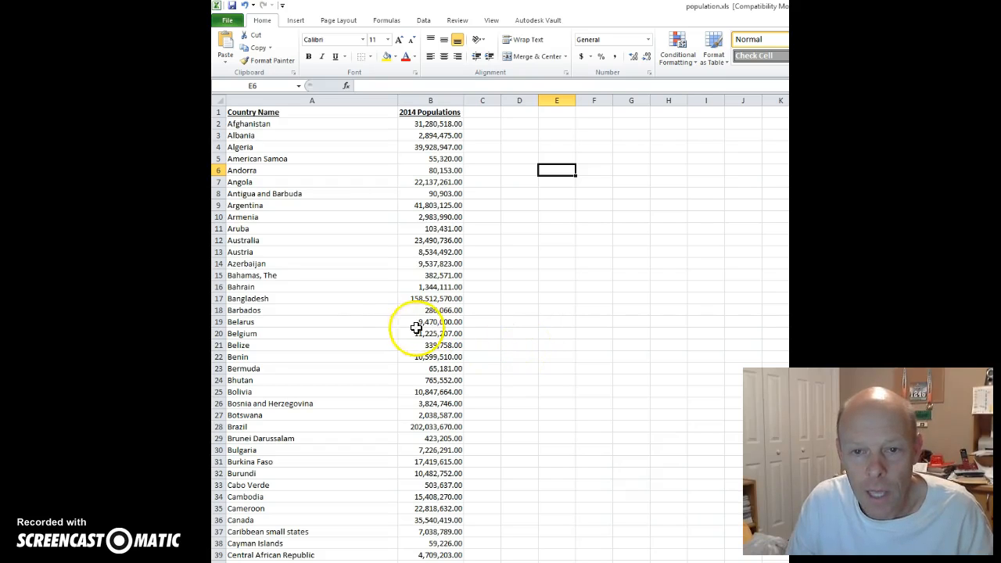
Step: Apply All Borders to the whole country population table, from the header row through Zimbabwe (A1:B220)
{"action": "left_click", "coordinate": [312, 115]}
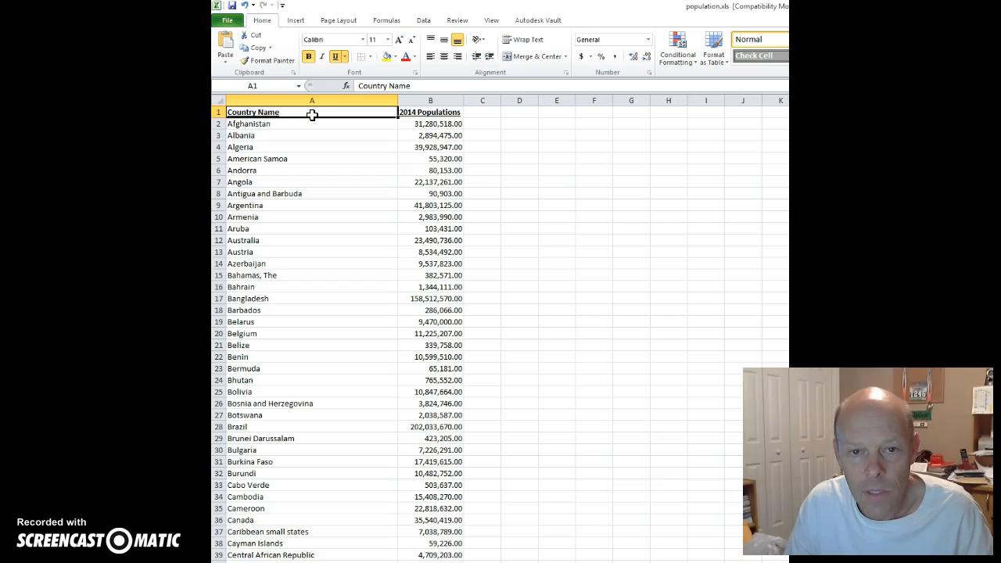
{"action": "left_click_drag", "start_coordinate": [312, 115], "coordinate": [422, 112]}
{"action": "left_click", "coordinate": [329, 115]}
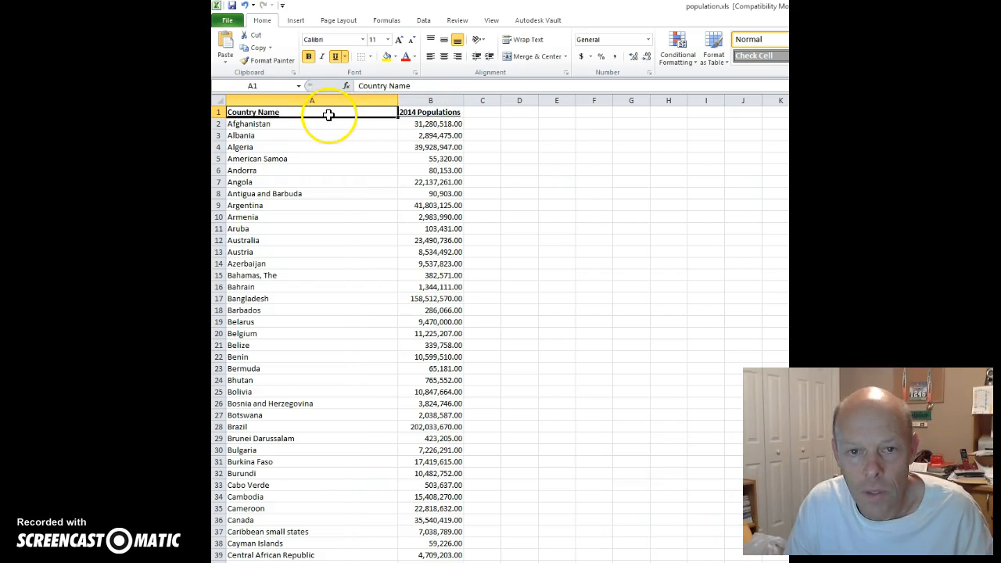
{"action": "left_click_drag", "start_coordinate": [319, 111], "coordinate": [414, 561]}
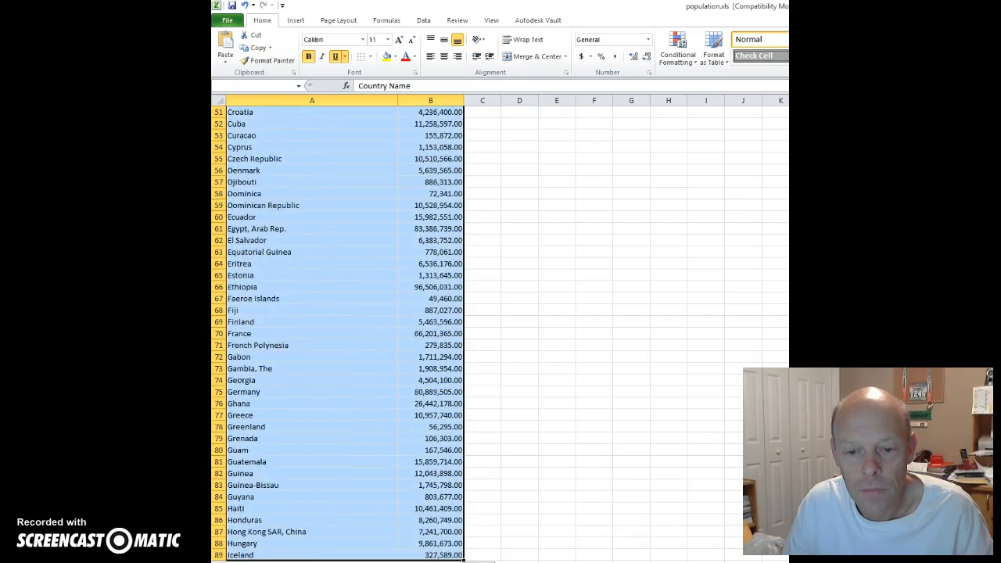
{"action": "left_click_drag", "start_coordinate": [414, 561], "coordinate": [414, 562]}
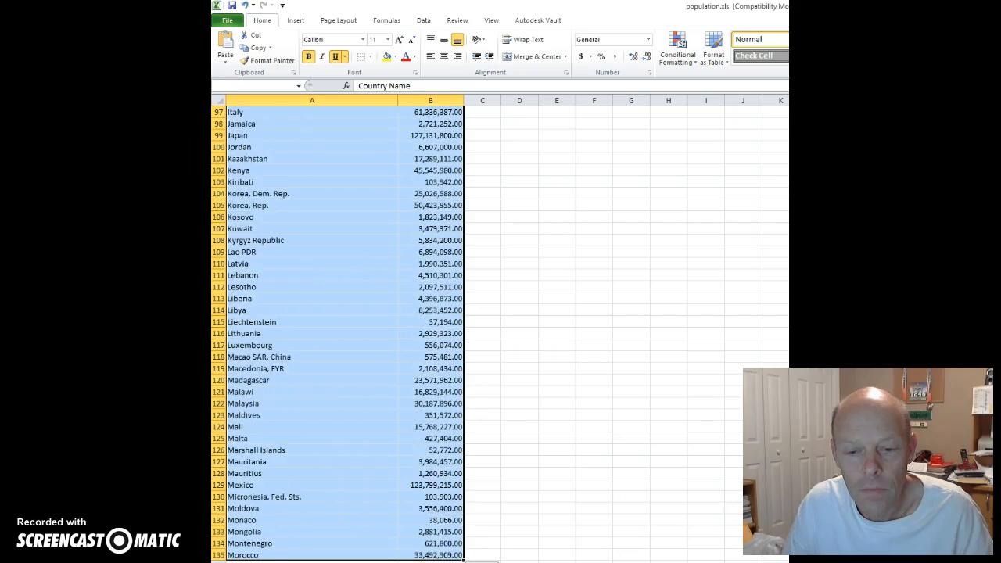
{"action": "left_click_drag", "start_coordinate": [414, 562], "coordinate": [409, 485]}
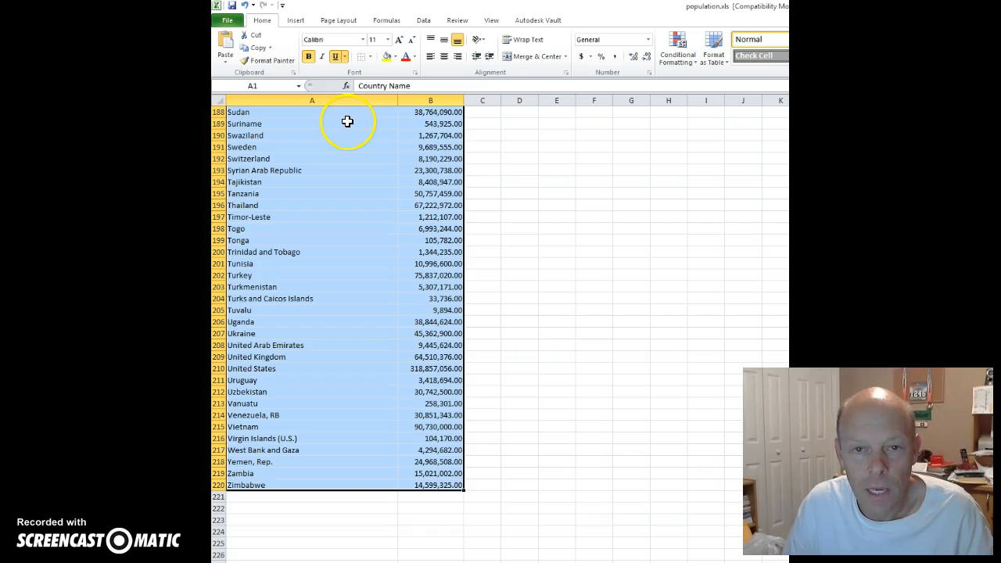
{"action": "left_click", "coordinate": [372, 58]}
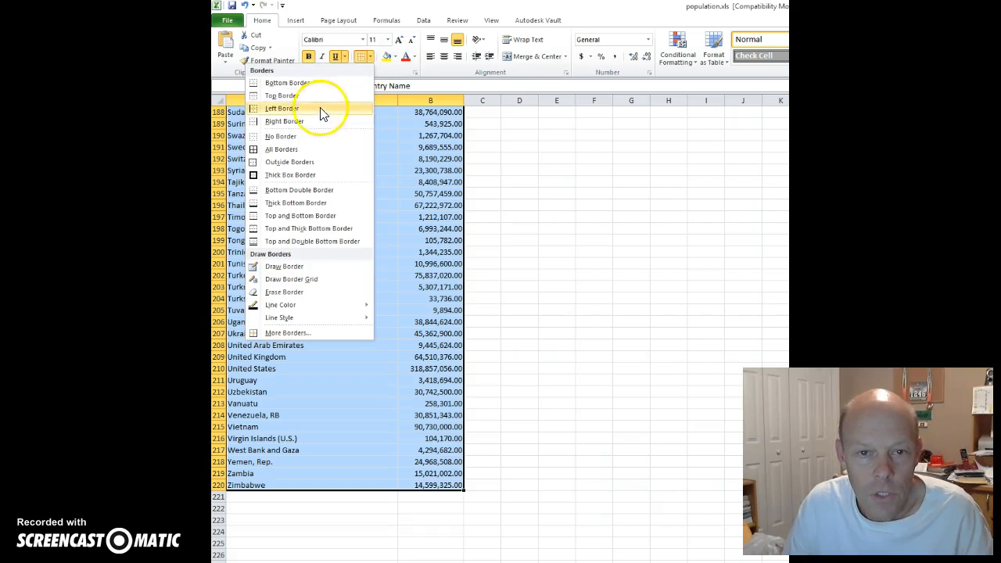
{"action": "left_click", "coordinate": [274, 154]}
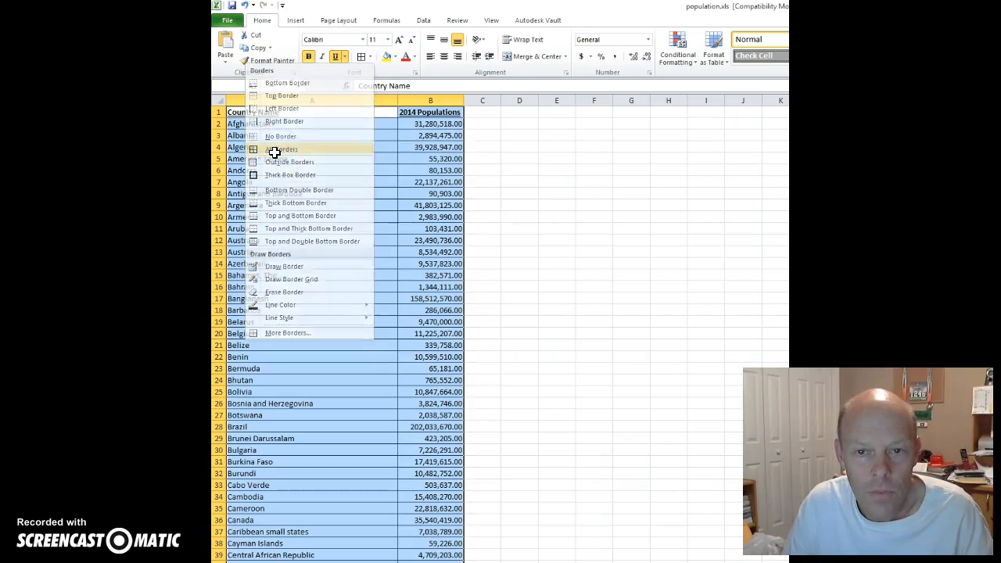
{"action": "left_click", "coordinate": [488, 173]}
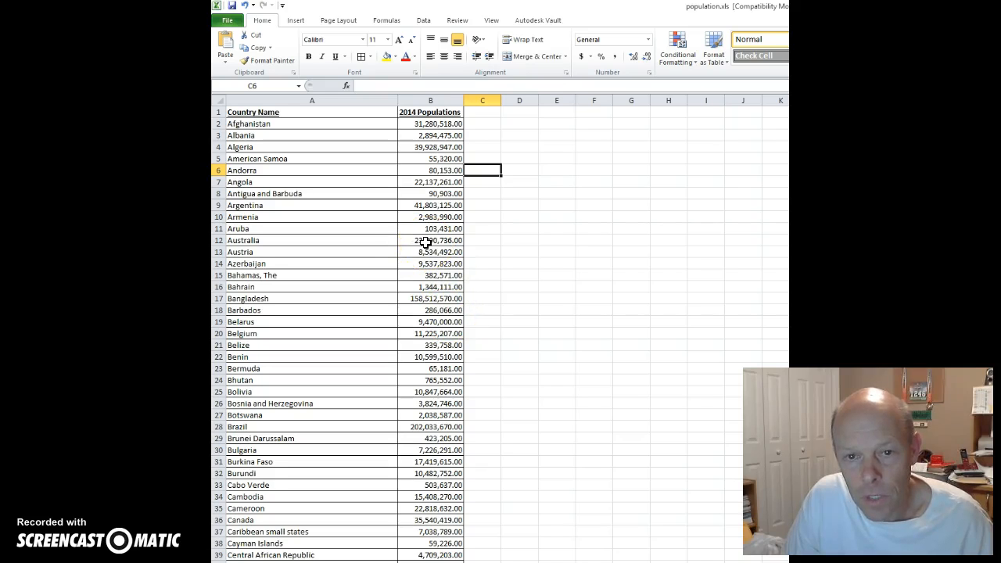
Step: Sort the whole table, A1:B220, by the 2014 Populations column on values, Largest to Smallest
{"action": "left_click", "coordinate": [320, 113]}
{"action": "left_click_drag", "start_coordinate": [319, 113], "coordinate": [447, 542]}
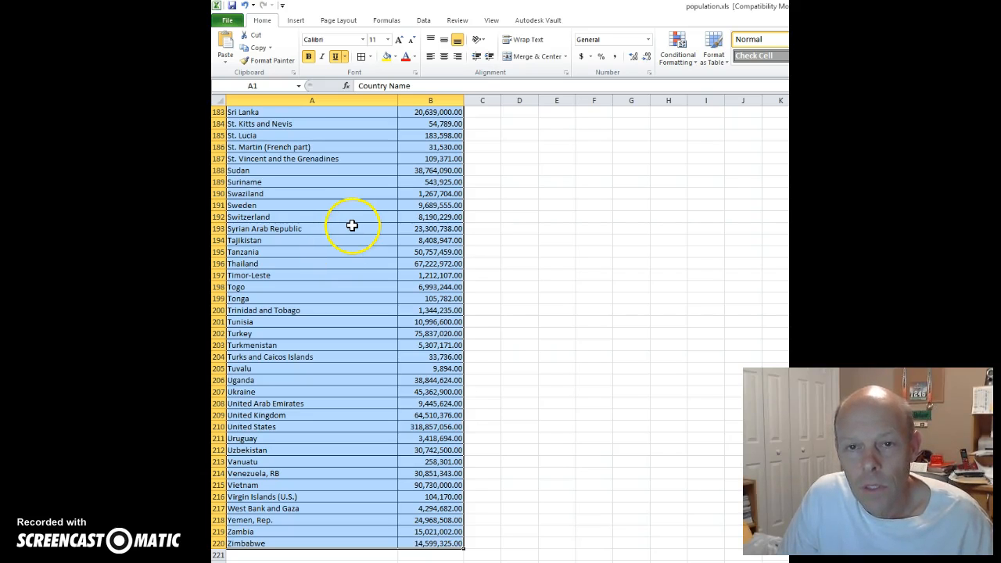
{"action": "left_click", "coordinate": [423, 20]}
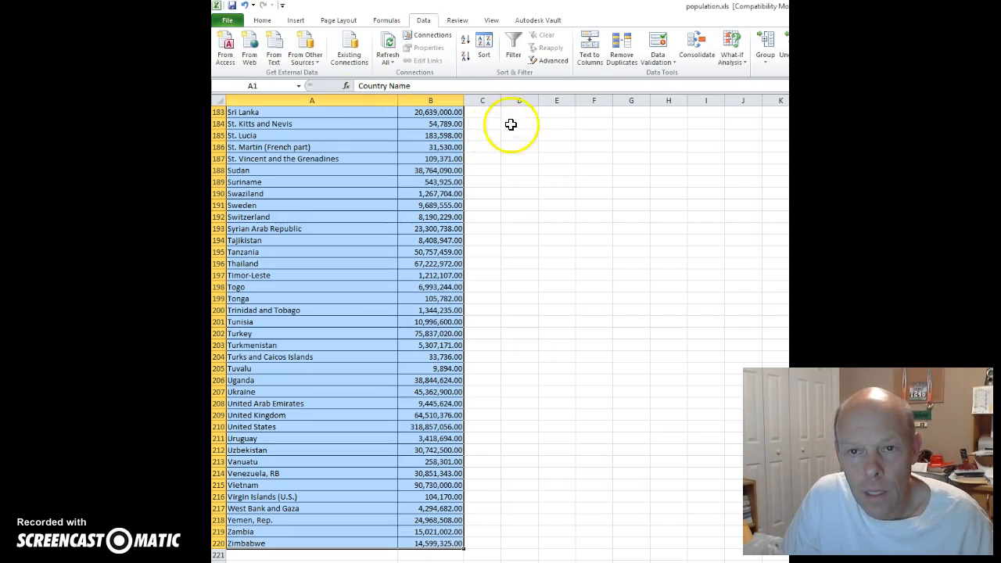
{"action": "left_click", "coordinate": [484, 48]}
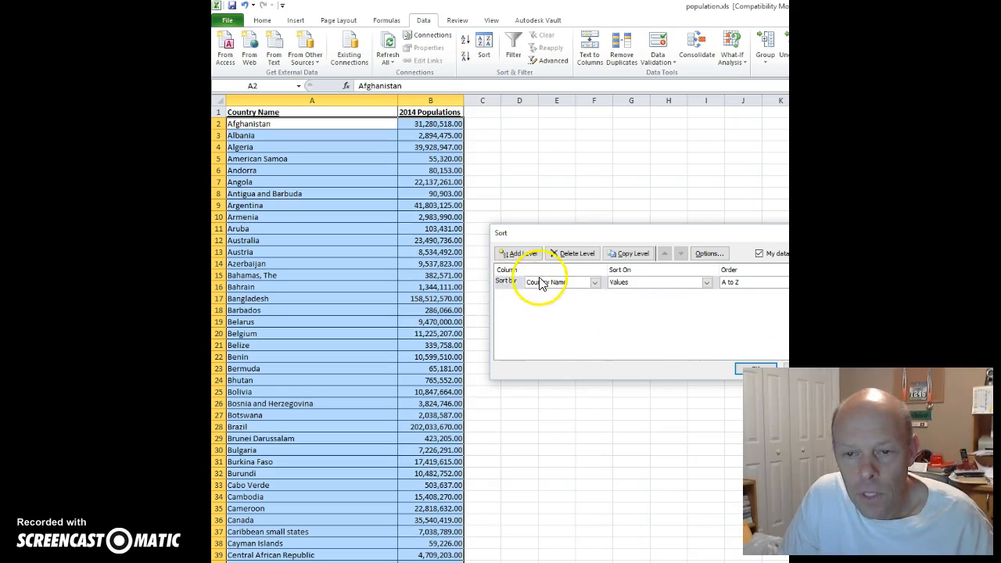
{"action": "left_click", "coordinate": [594, 283]}
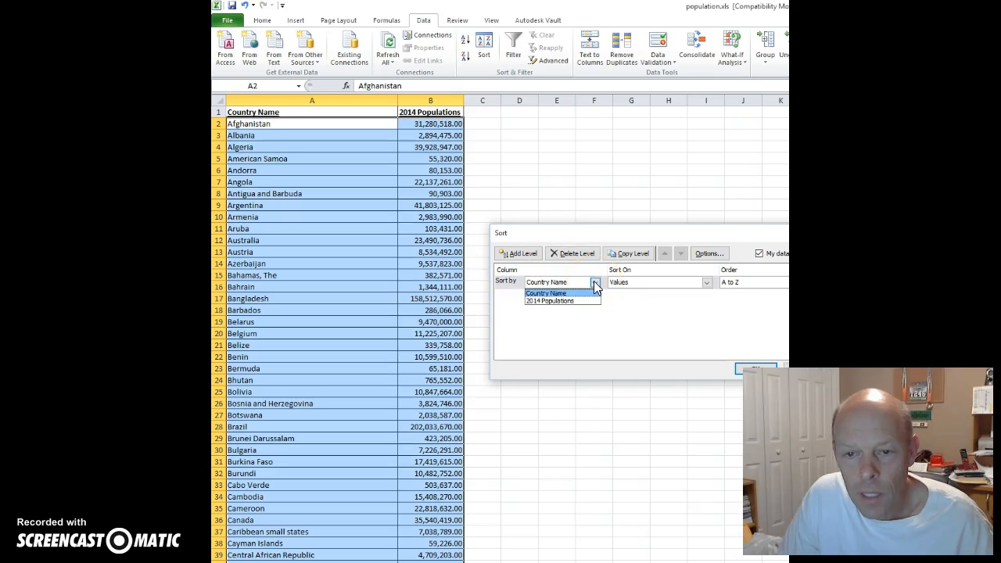
{"action": "left_click", "coordinate": [562, 304]}
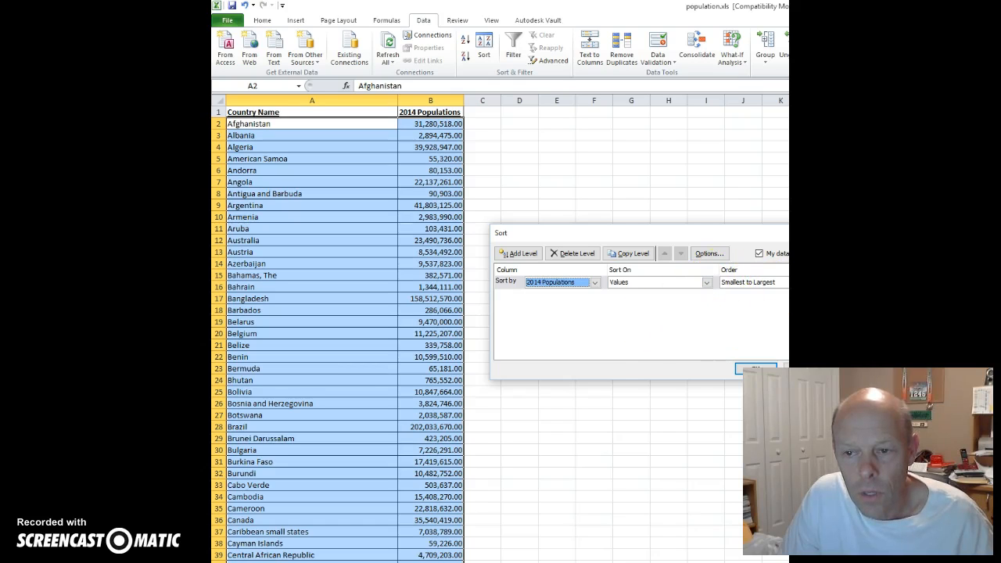
{"action": "left_click", "coordinate": [784, 283]}
{"action": "left_click", "coordinate": [759, 304]}
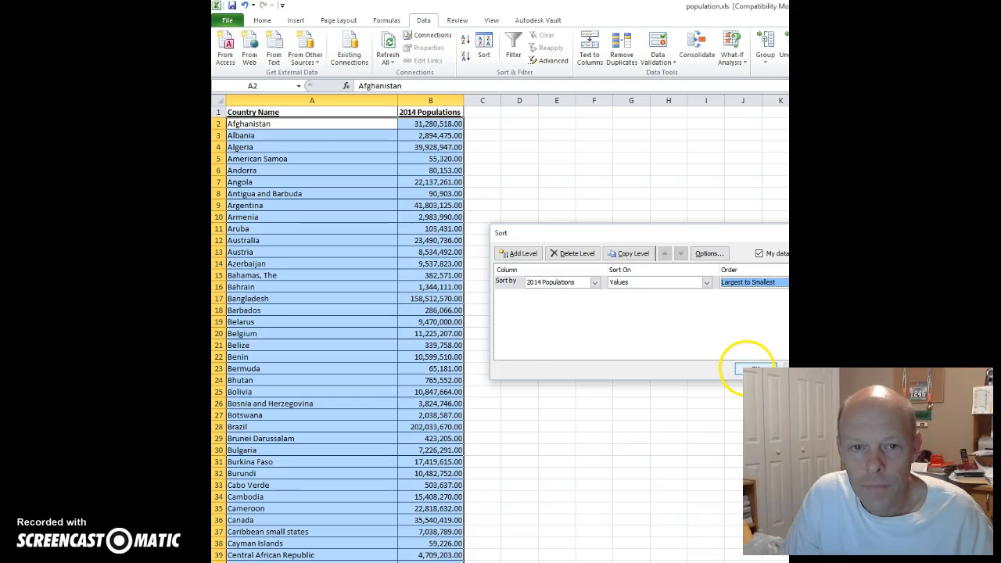
{"action": "left_click", "coordinate": [750, 368]}
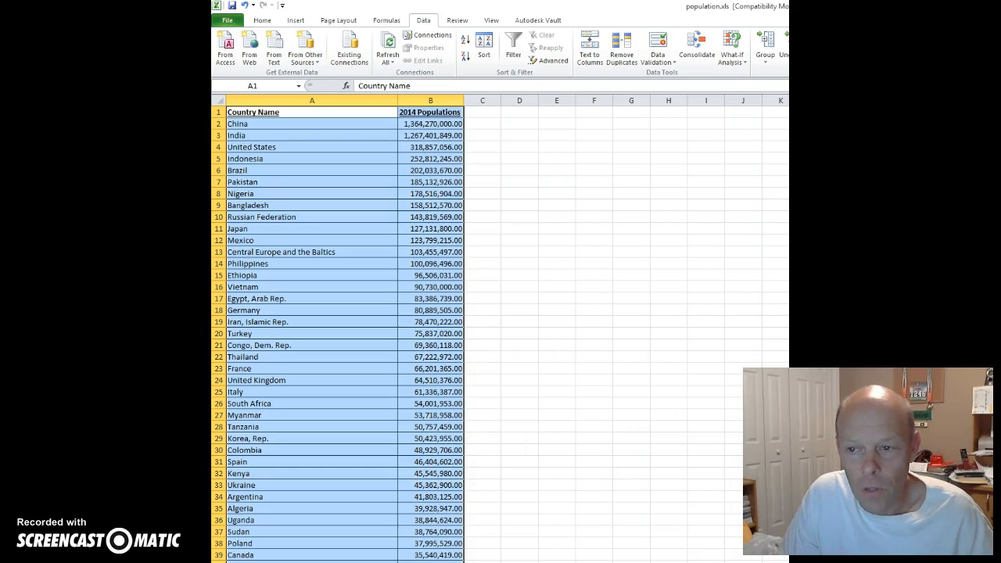
Step: Review the sorted country list down to its last rows and undo the population sort
{"action": "scroll", "coordinate": [343, 328], "scroll_direction": "down", "scroll_amount": 20}
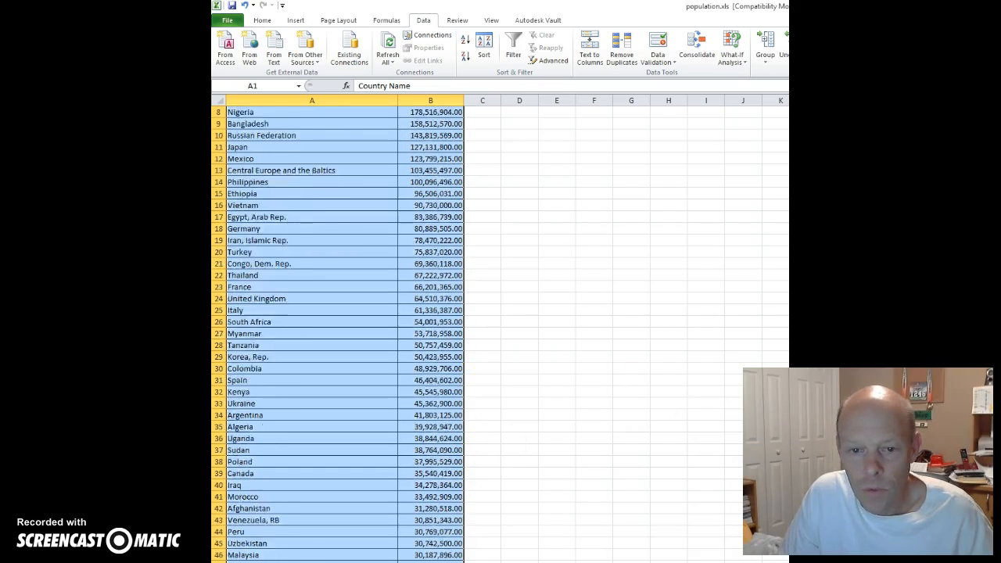
{"action": "scroll", "coordinate": [344, 328], "scroll_direction": "down", "scroll_amount": 20}
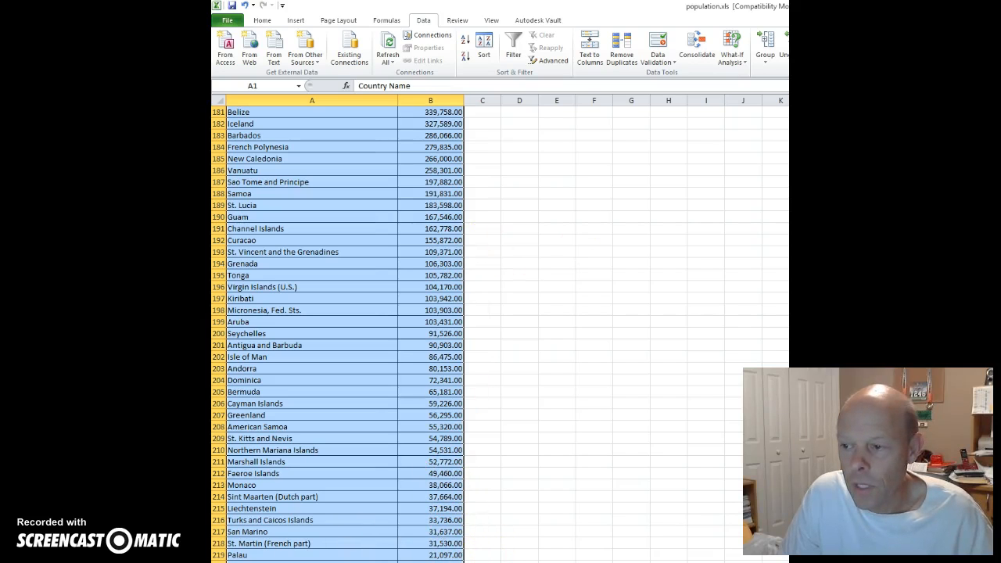
{"action": "scroll", "coordinate": [344, 328], "scroll_direction": "up", "scroll_amount": 20}
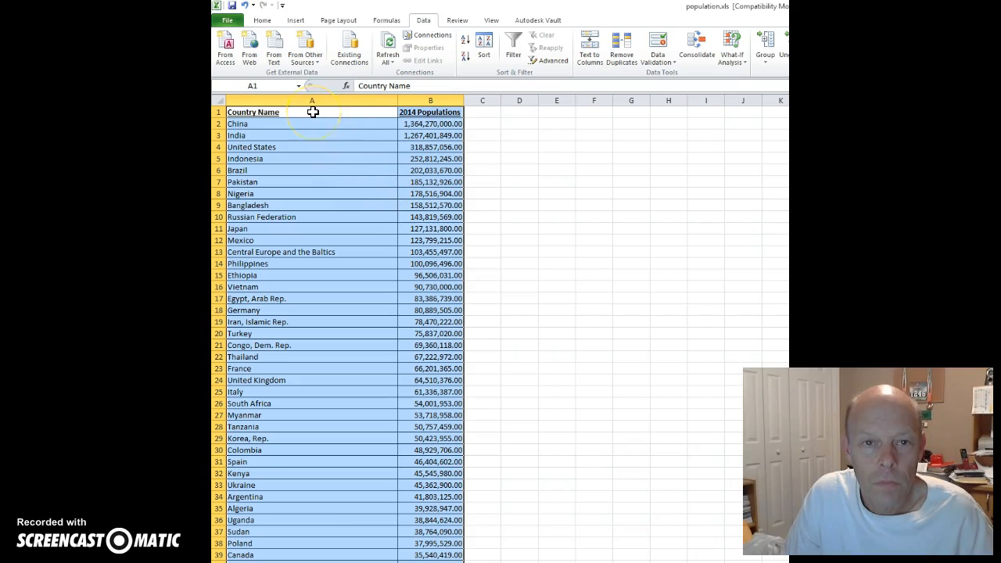
{"action": "left_click", "coordinate": [244, 6]}
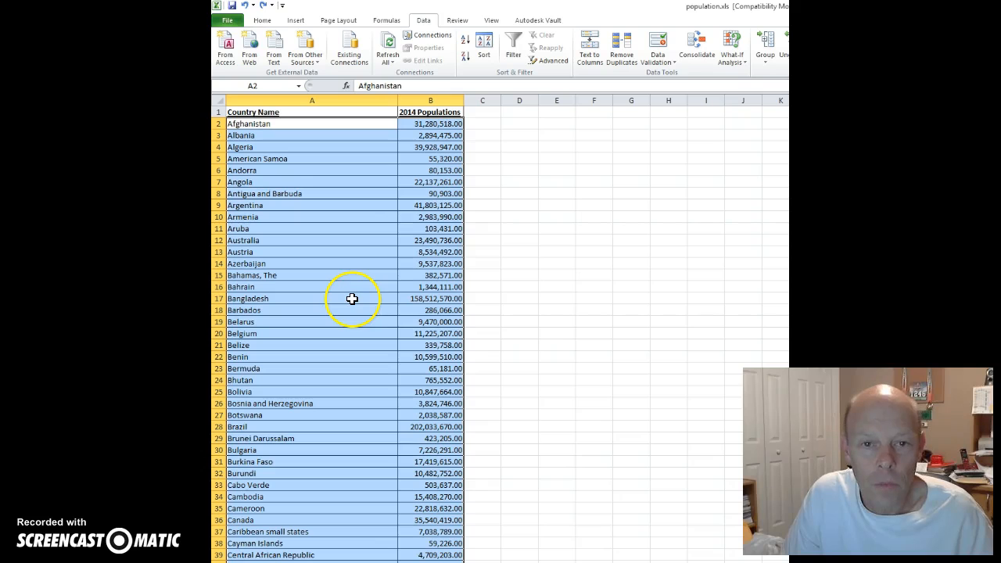
Step: Reselect the country table including its headers and sort it by 2014 Populations in Largest to Smallest order
{"action": "left_click", "coordinate": [301, 112]}
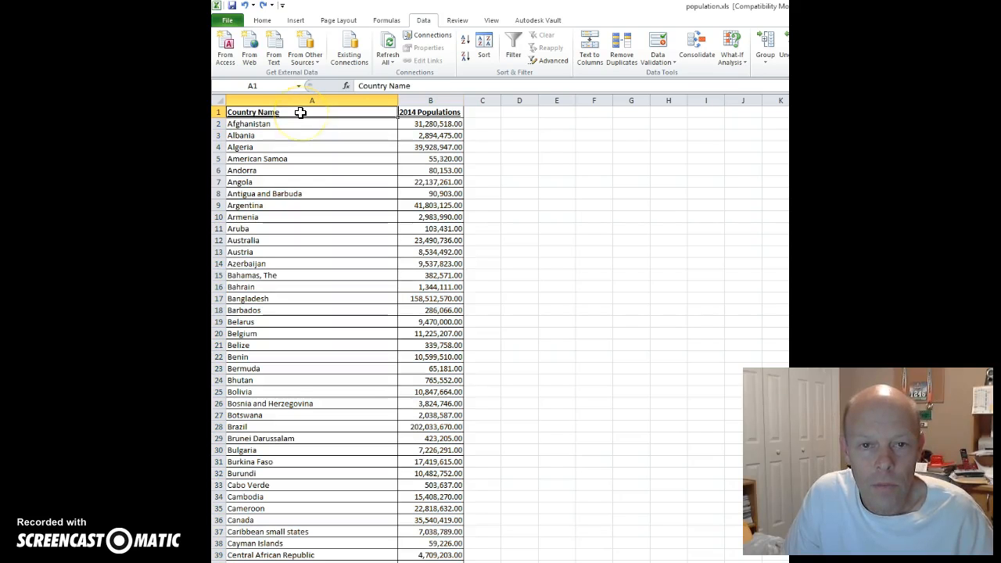
{"action": "left_click_drag", "start_coordinate": [300, 112], "coordinate": [433, 321]}
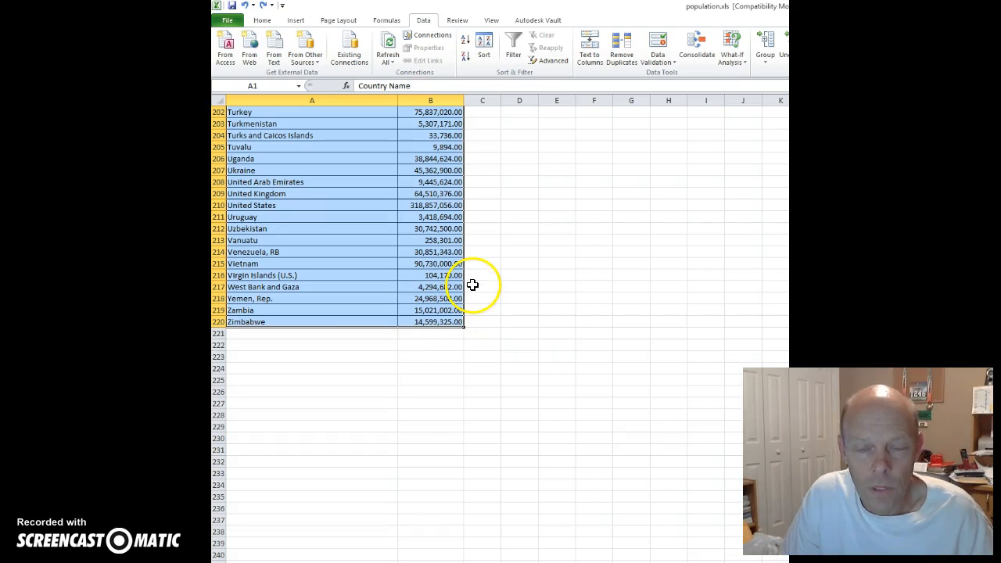
{"action": "left_click", "coordinate": [485, 52]}
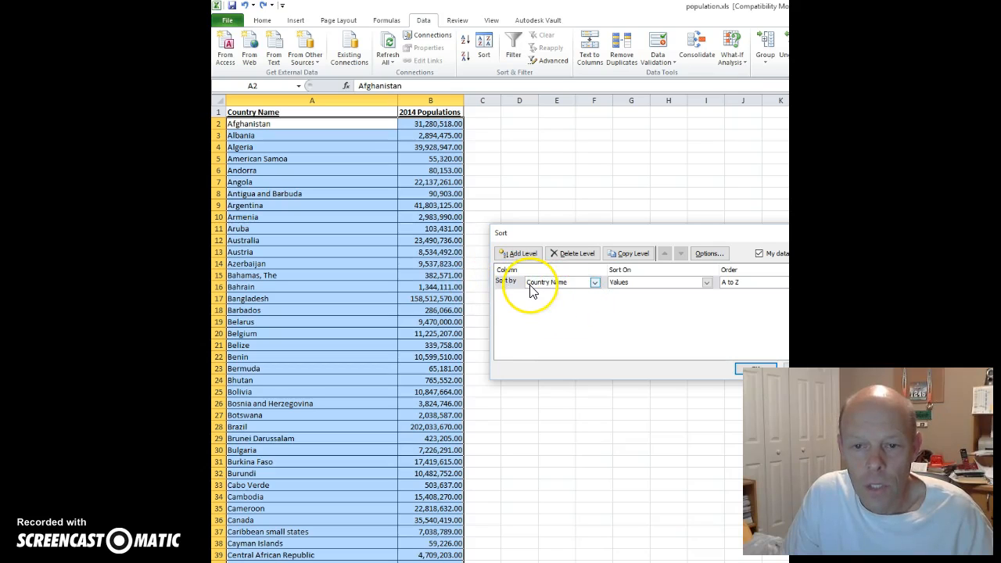
{"action": "left_click", "coordinate": [594, 283]}
{"action": "left_click", "coordinate": [571, 303]}
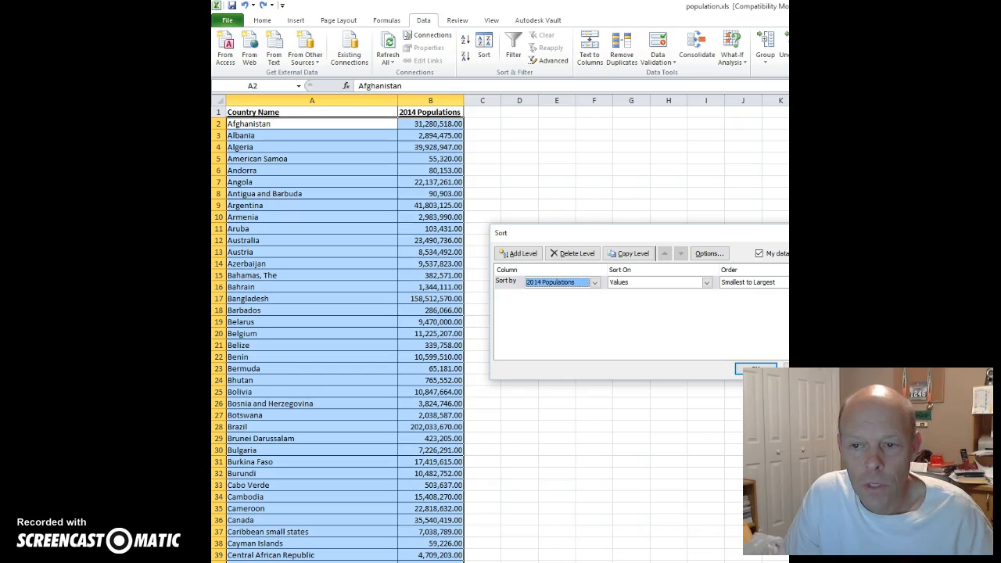
{"action": "left_click", "coordinate": [754, 282]}
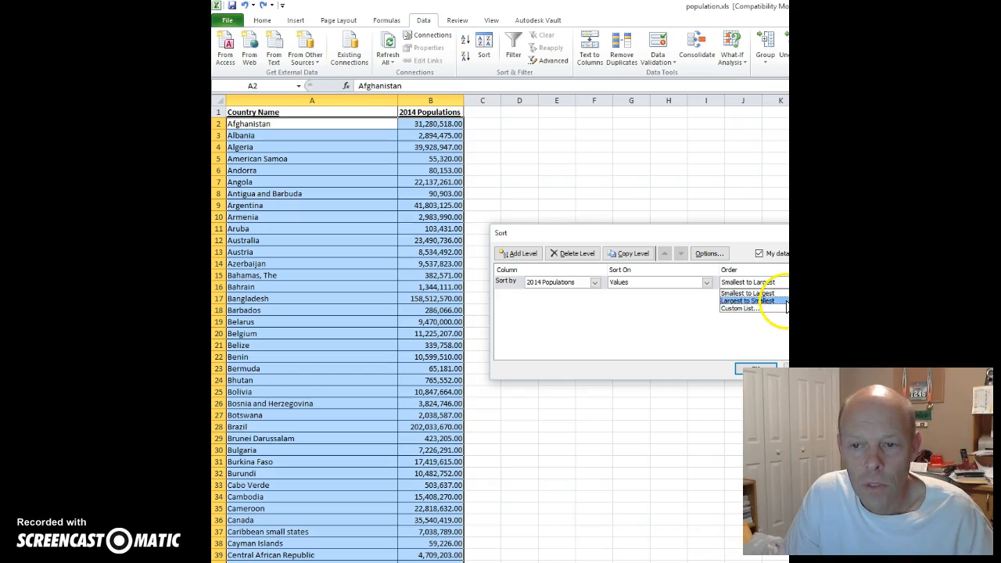
{"action": "left_click", "coordinate": [763, 301]}
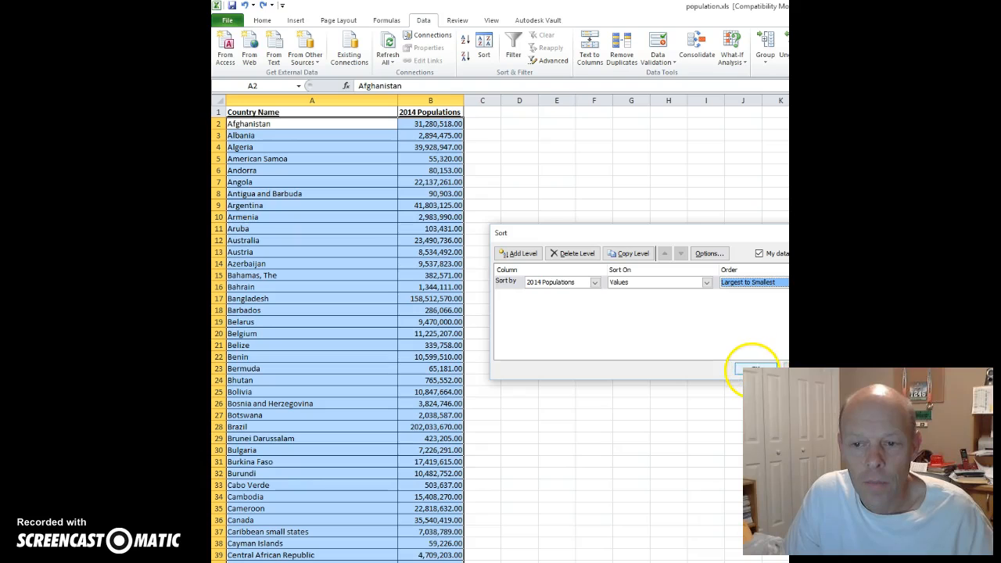
{"action": "left_click", "coordinate": [756, 365]}
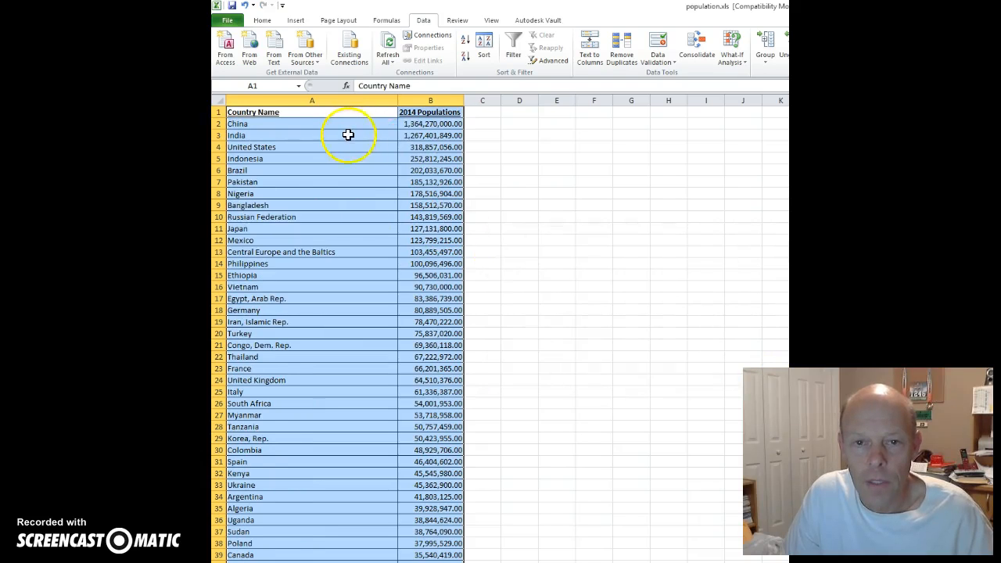